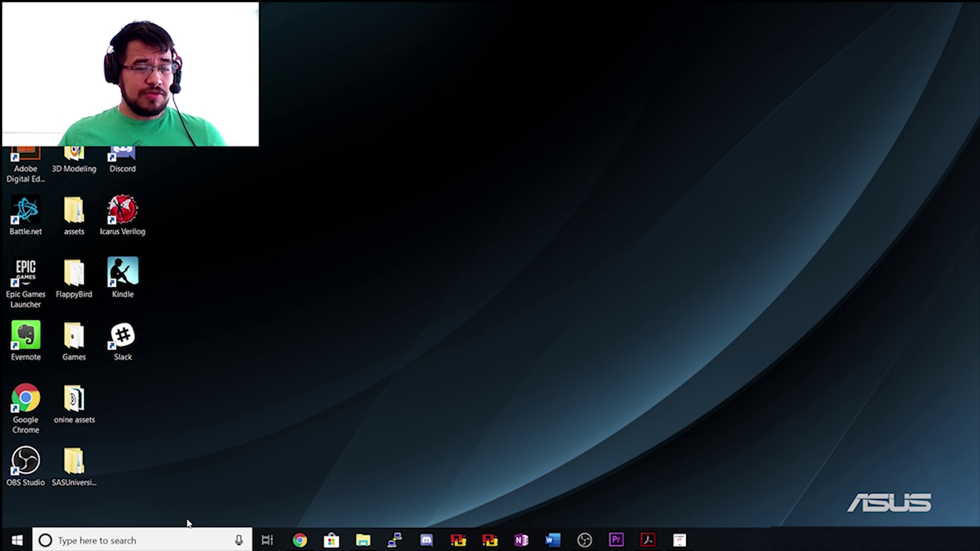
Search Windows for 'power option' to bring up Edit power plan.
{"action": "left_click", "coordinate": [174, 537]}
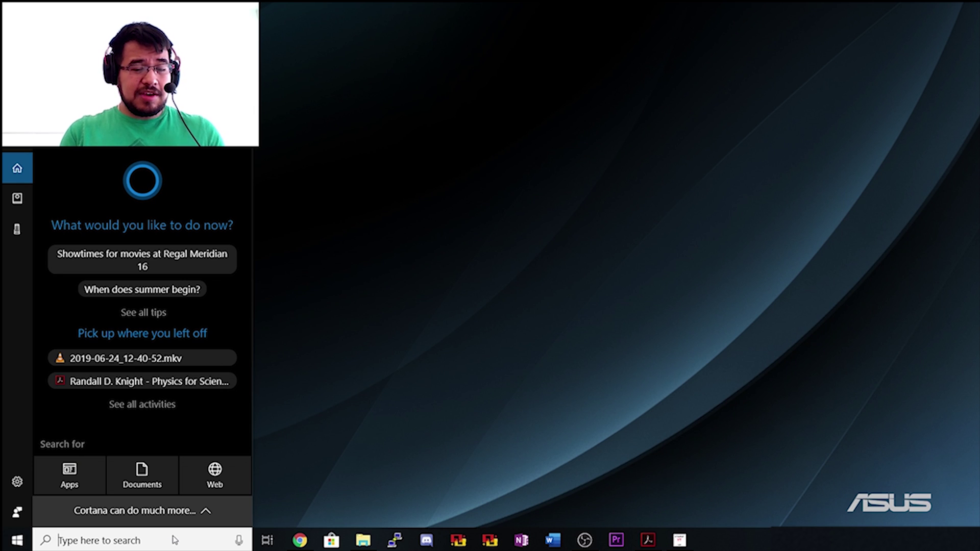
{"action": "type", "text": "p"}
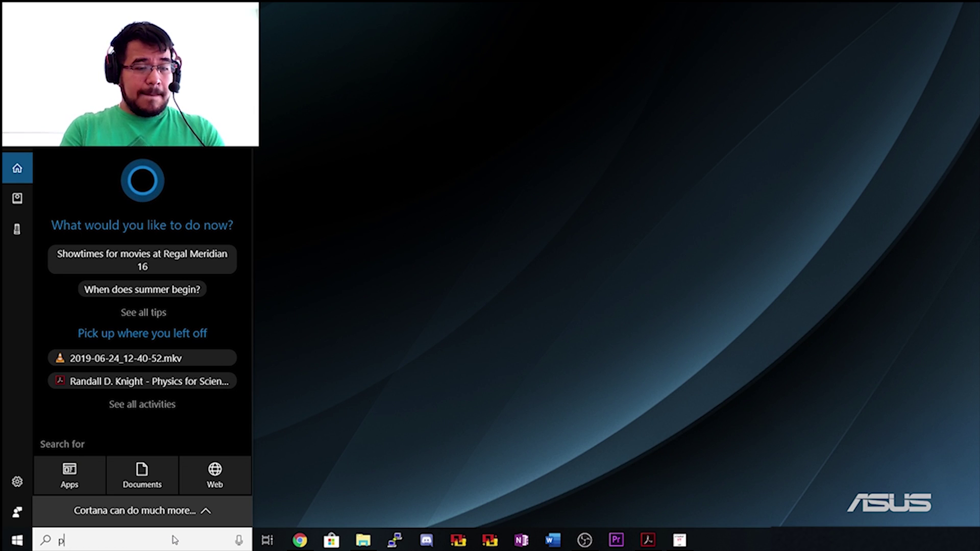
{"action": "type", "text": "ower option"}
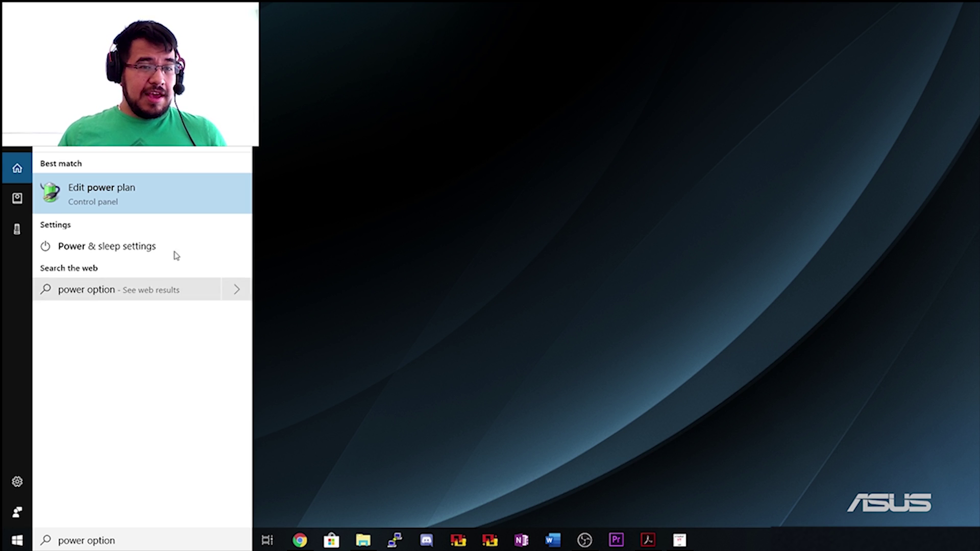
Open the Balanced plan's advanced power settings and expand USB settings to show USB selective suspend.
{"action": "left_click", "coordinate": [92, 194]}
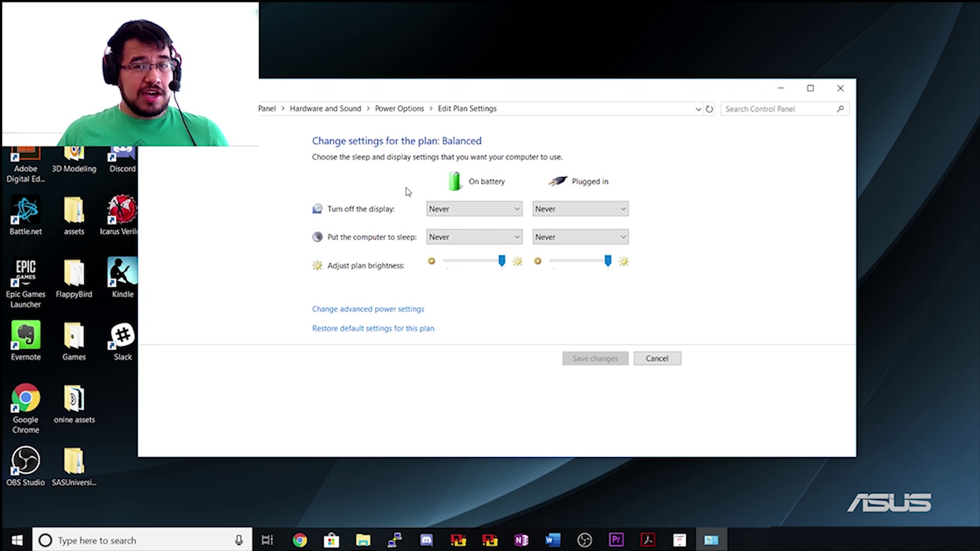
{"action": "left_click", "coordinate": [392, 317]}
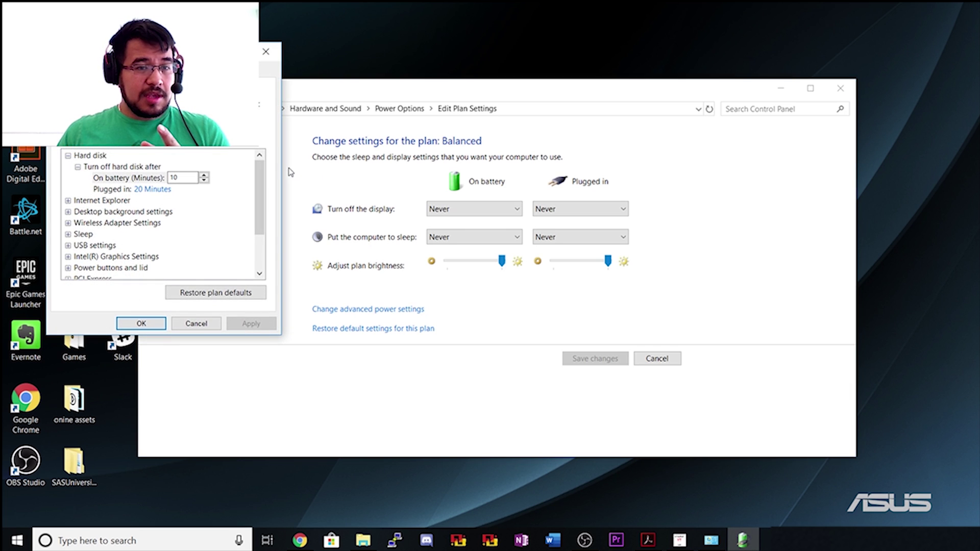
{"action": "left_click", "coordinate": [68, 155]}
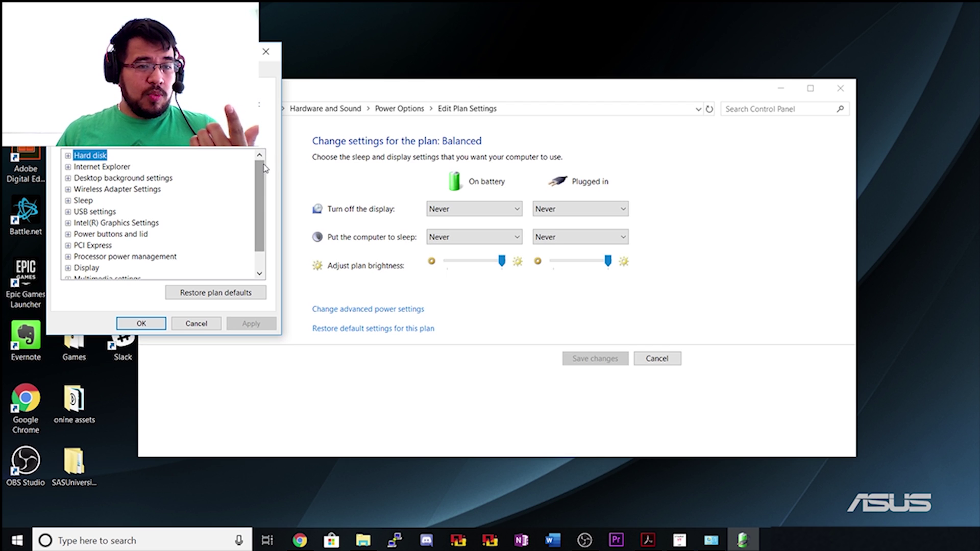
{"action": "left_click_drag", "start_coordinate": [262, 170], "coordinate": [259, 193]}
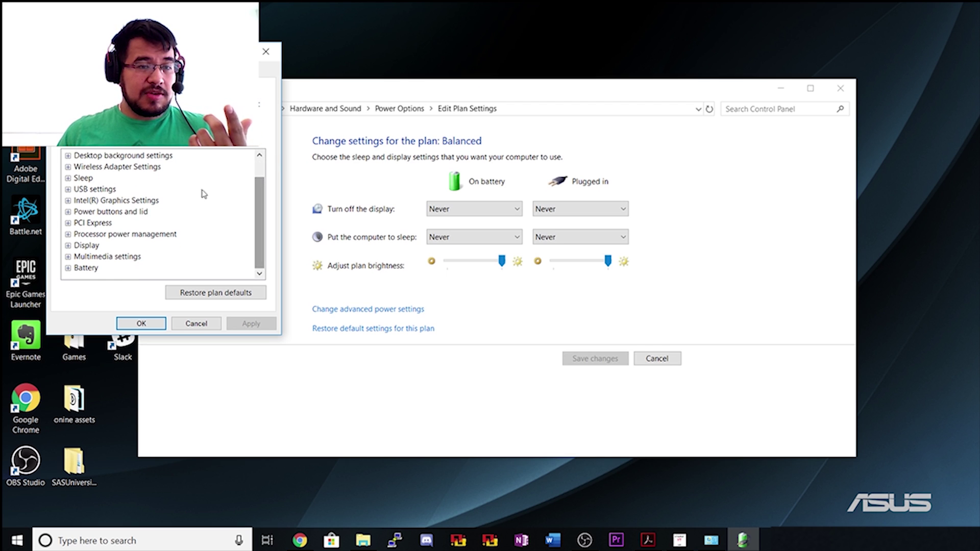
{"action": "left_click", "coordinate": [68, 189]}
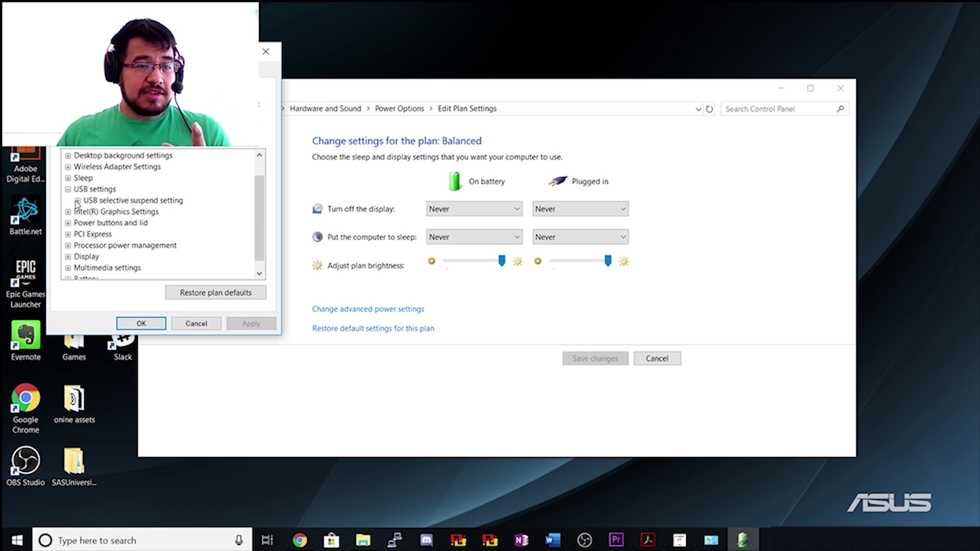
Set USB selective suspend to Disabled for both On battery and Plugged in, and save.
{"action": "left_click", "coordinate": [77, 201]}
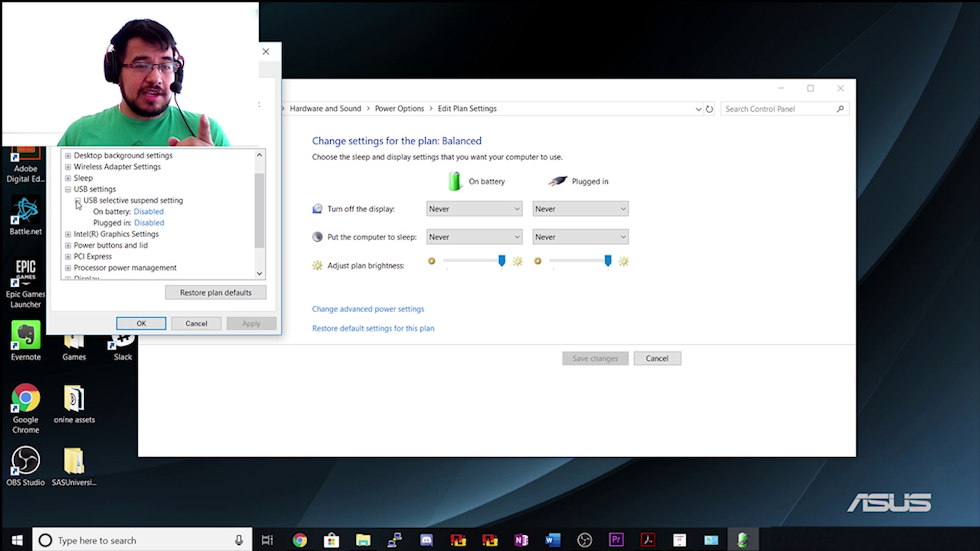
{"action": "left_click", "coordinate": [153, 213]}
{"action": "left_click", "coordinate": [154, 214]}
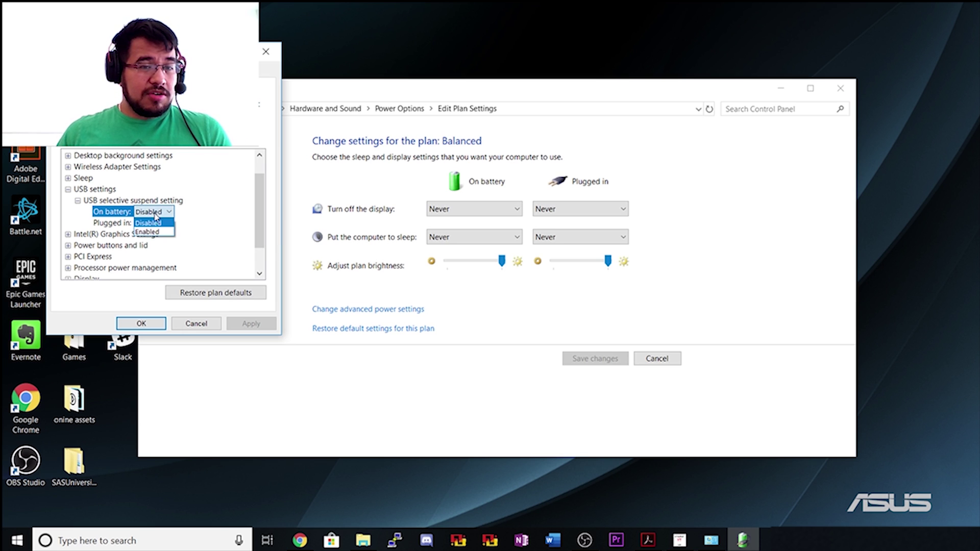
{"action": "left_click", "coordinate": [158, 230]}
{"action": "left_click", "coordinate": [151, 223]}
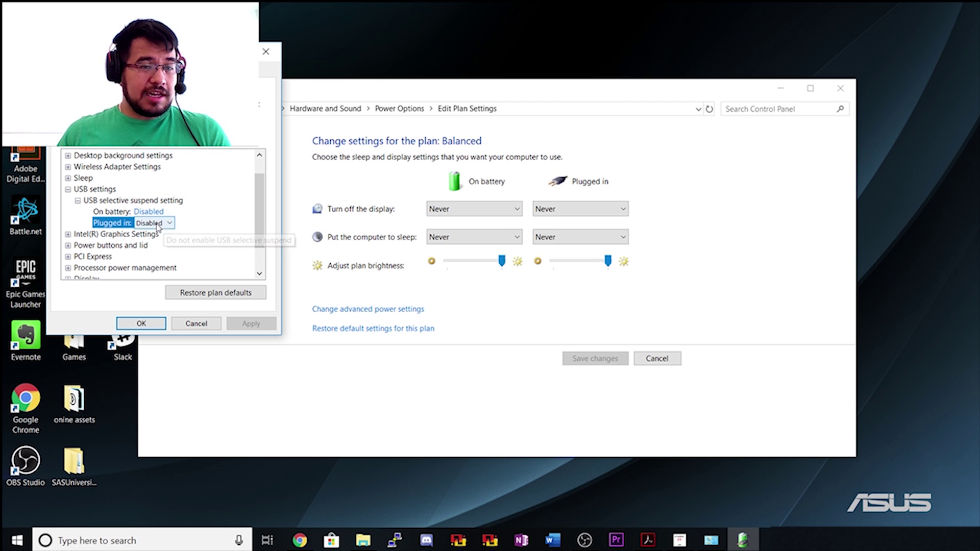
{"action": "left_click", "coordinate": [163, 223]}
{"action": "left_click", "coordinate": [197, 224]}
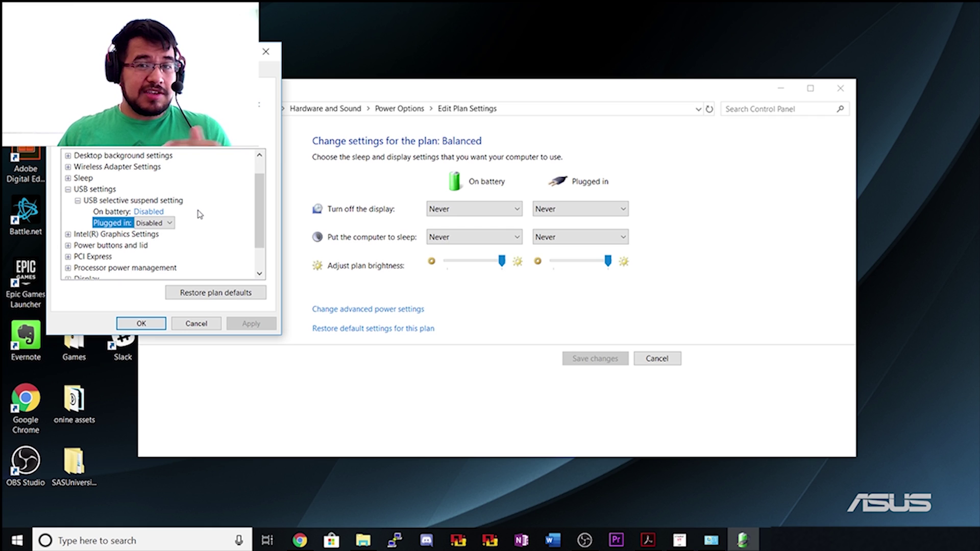
{"action": "left_click", "coordinate": [153, 325]}
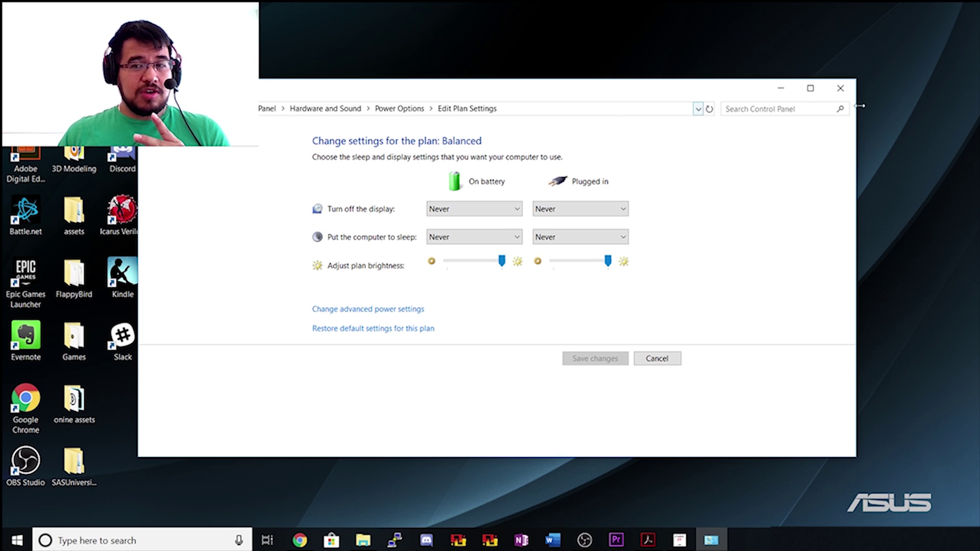
Close the plan settings window and search Windows for 'device manger'.
{"action": "left_click", "coordinate": [840, 88]}
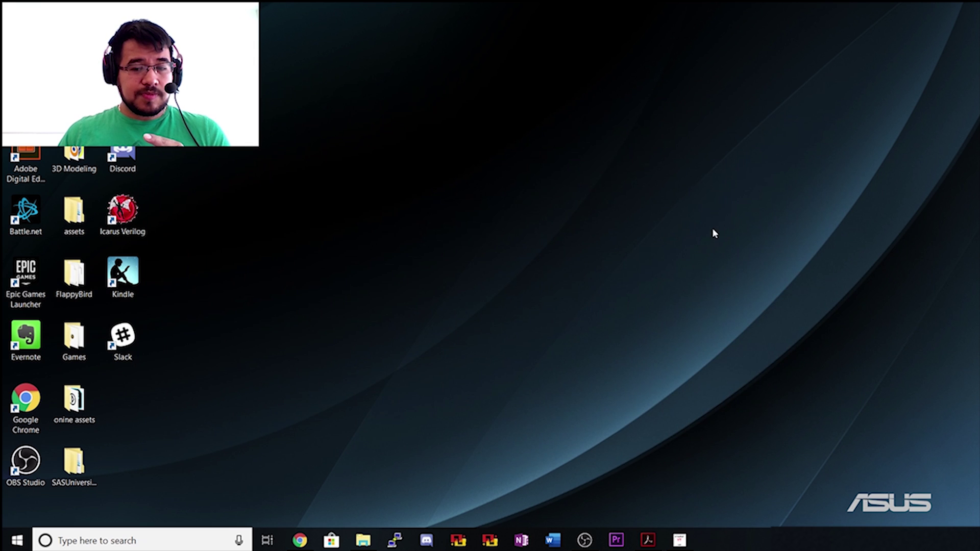
{"action": "left_click", "coordinate": [160, 544]}
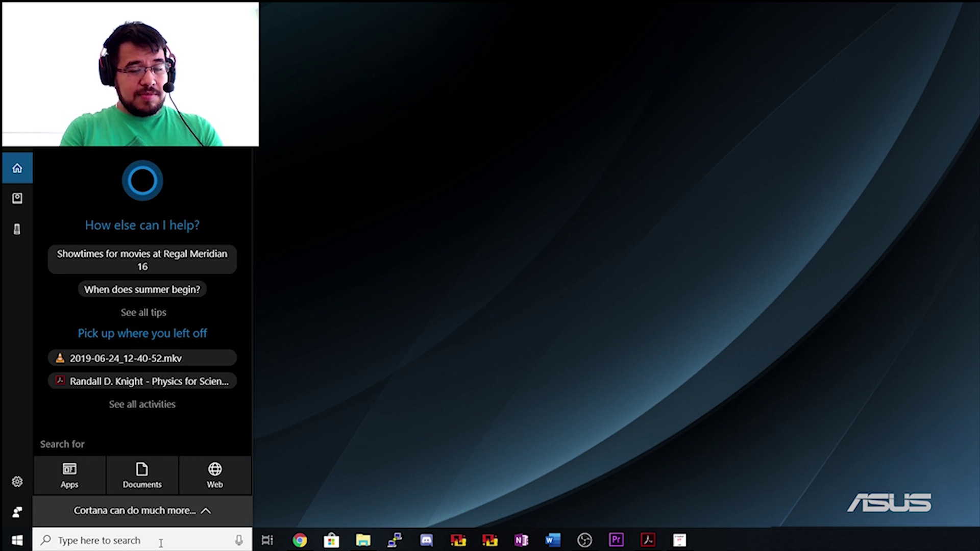
{"action": "type", "text": "device"}
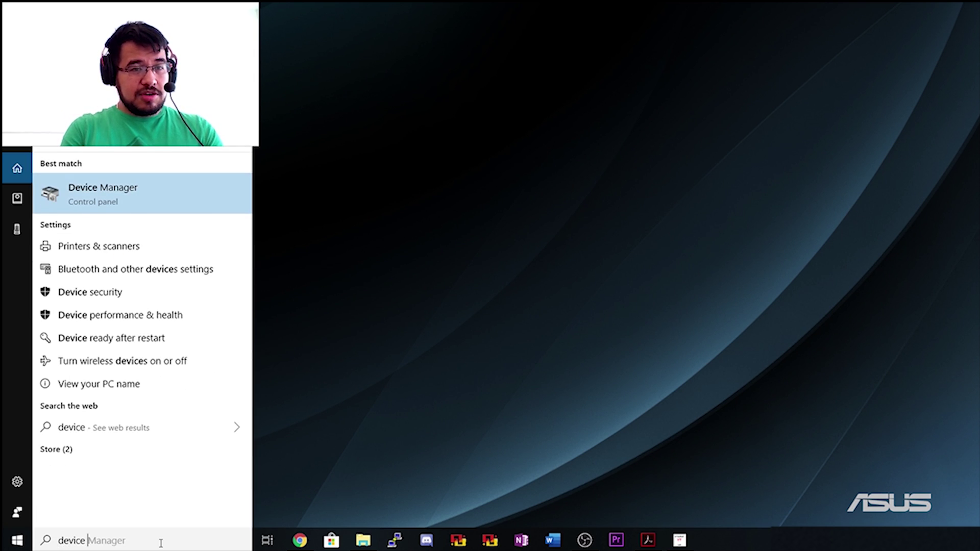
{"action": "type", "text": " manger"}
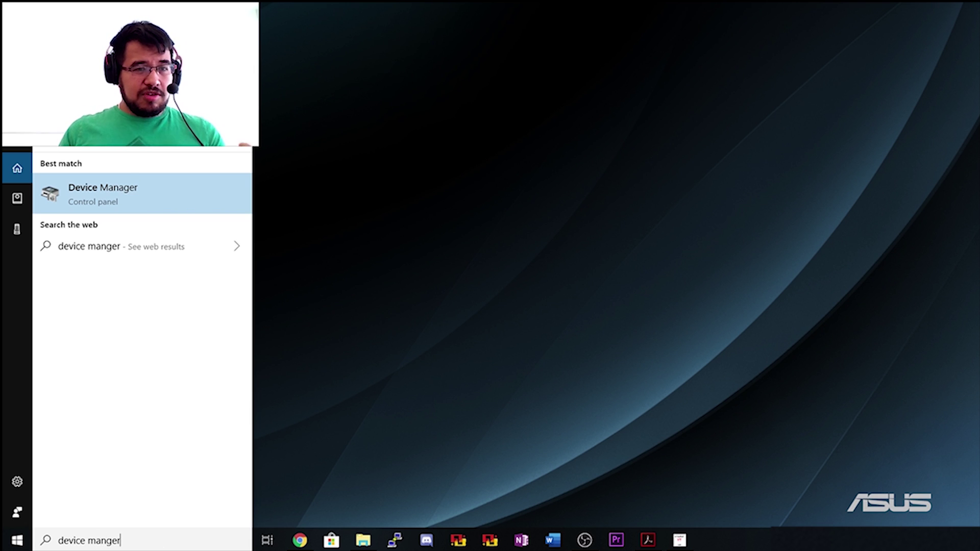
Open Device Manager, collapse Firmware, enlarge the window, and list the Human Interface Devices.
{"action": "left_click", "coordinate": [127, 188]}
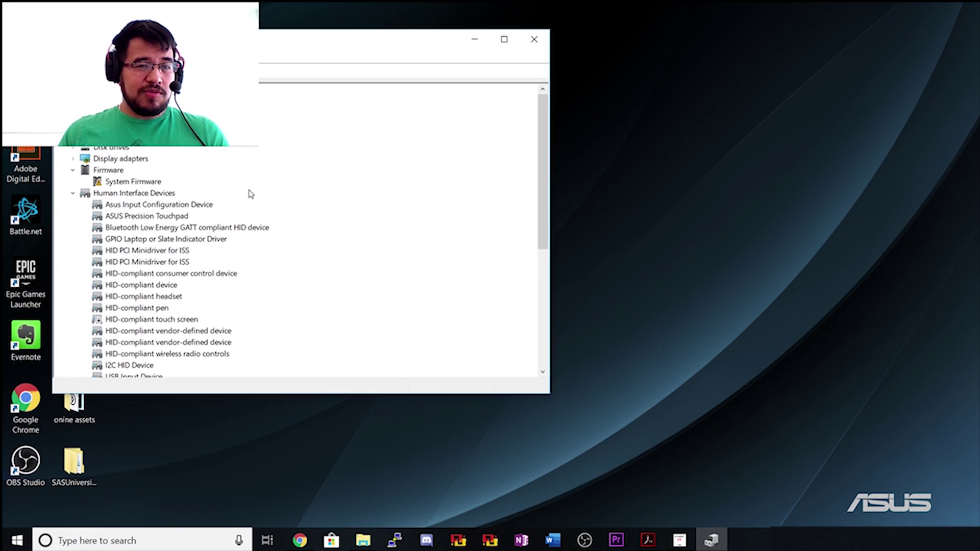
{"action": "left_click", "coordinate": [74, 192]}
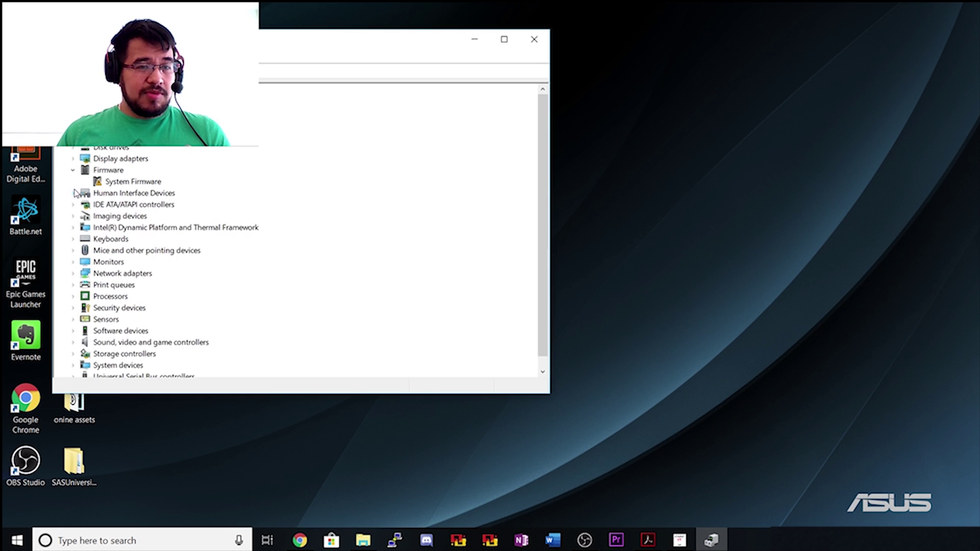
{"action": "left_click", "coordinate": [73, 170]}
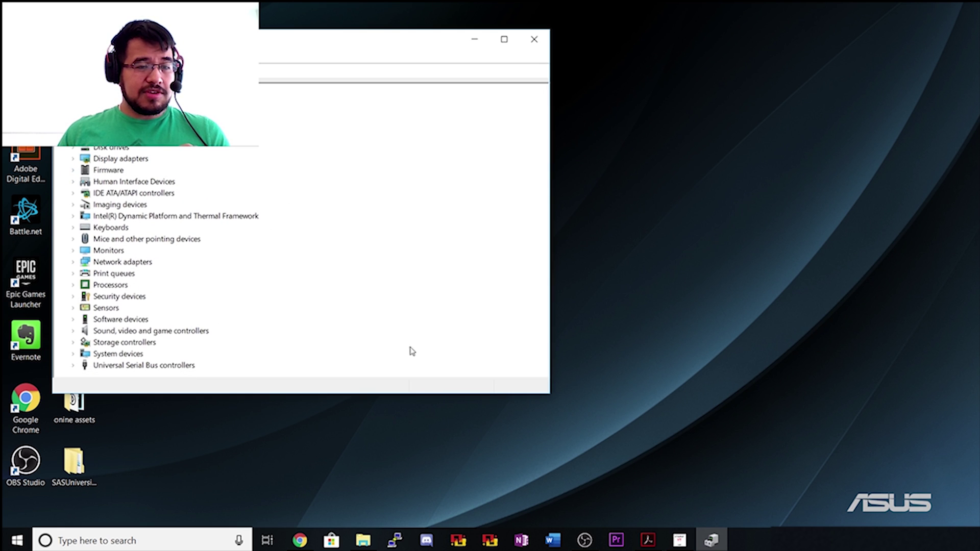
{"action": "left_click_drag", "start_coordinate": [407, 394], "coordinate": [409, 448]}
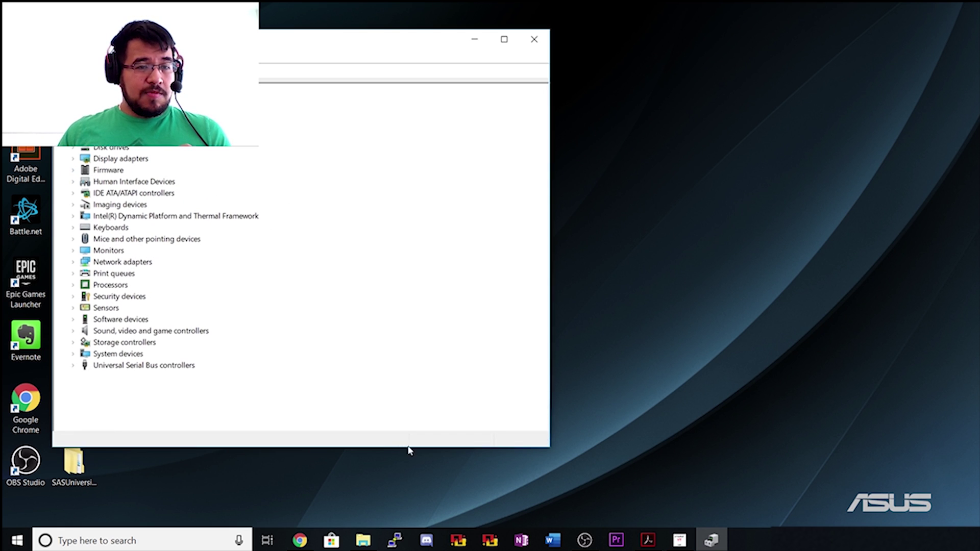
{"action": "left_click", "coordinate": [74, 183]}
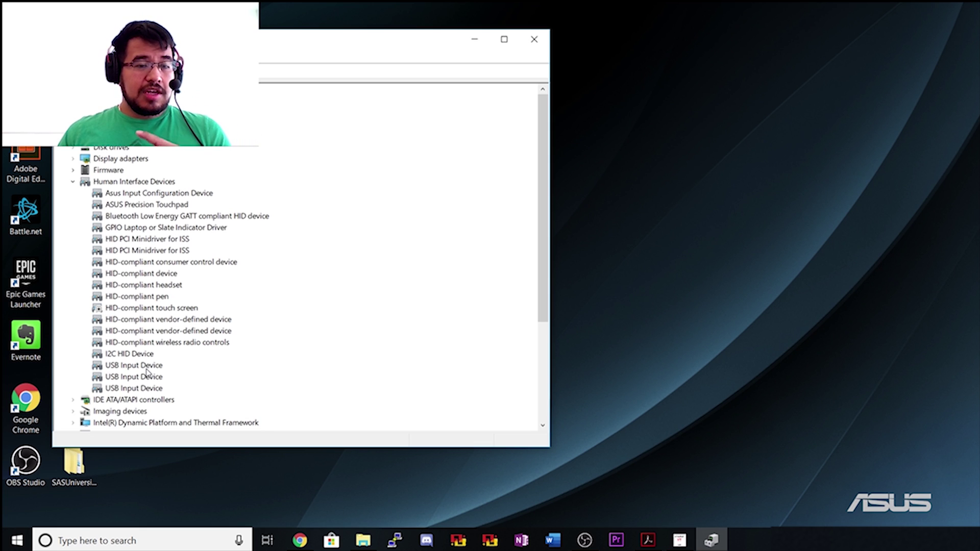
Clear 'Allow the computer to turn off this device' for the first USB Input Device.
{"action": "left_click", "coordinate": [147, 369]}
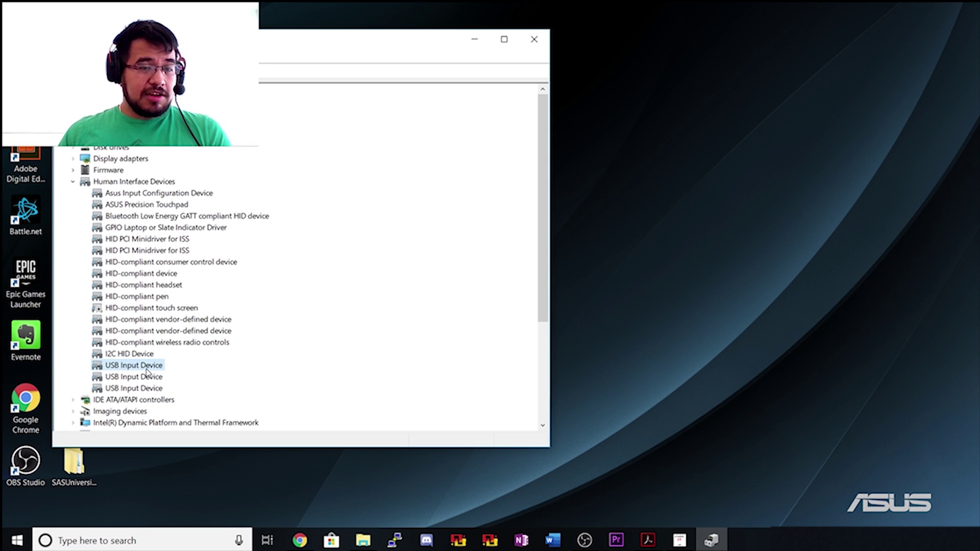
{"action": "right_click", "coordinate": [147, 372]}
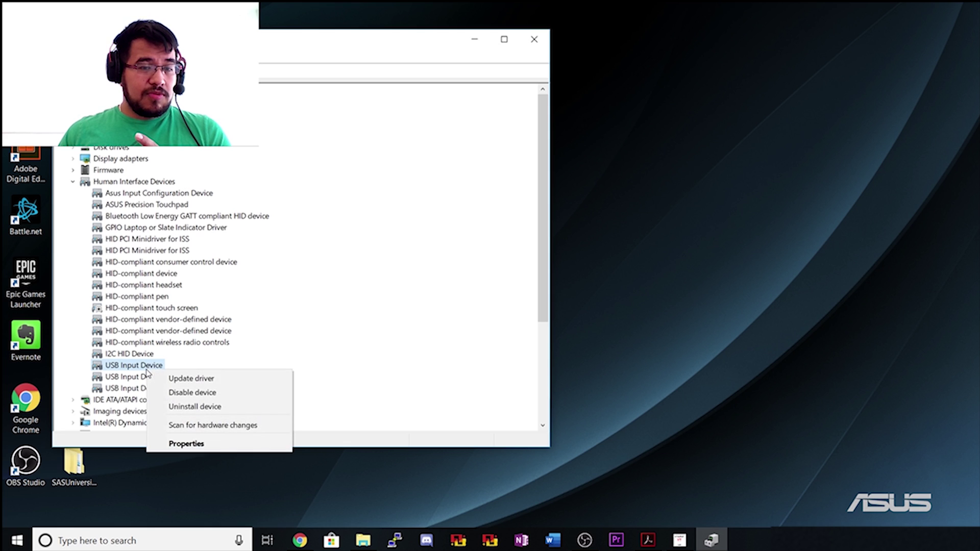
{"action": "left_click", "coordinate": [195, 447]}
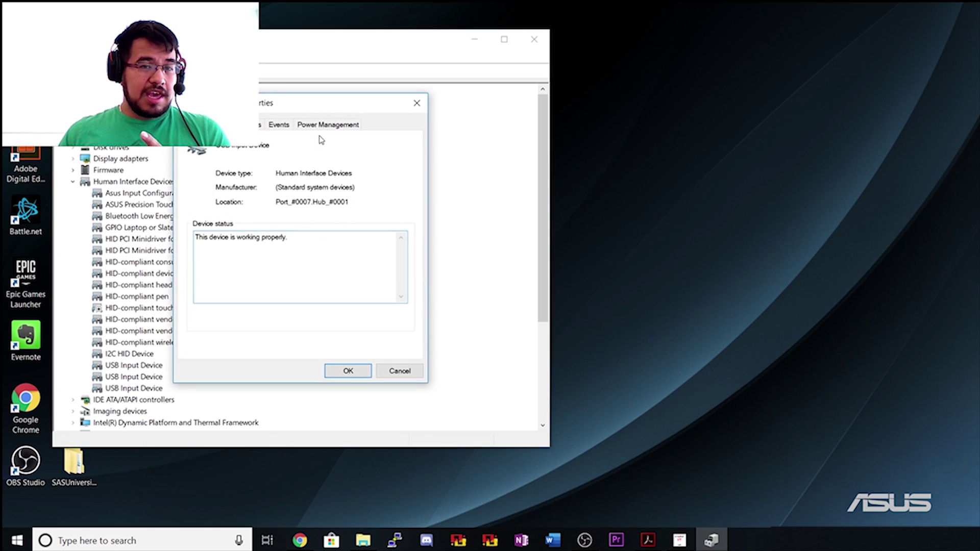
{"action": "left_click", "coordinate": [323, 128]}
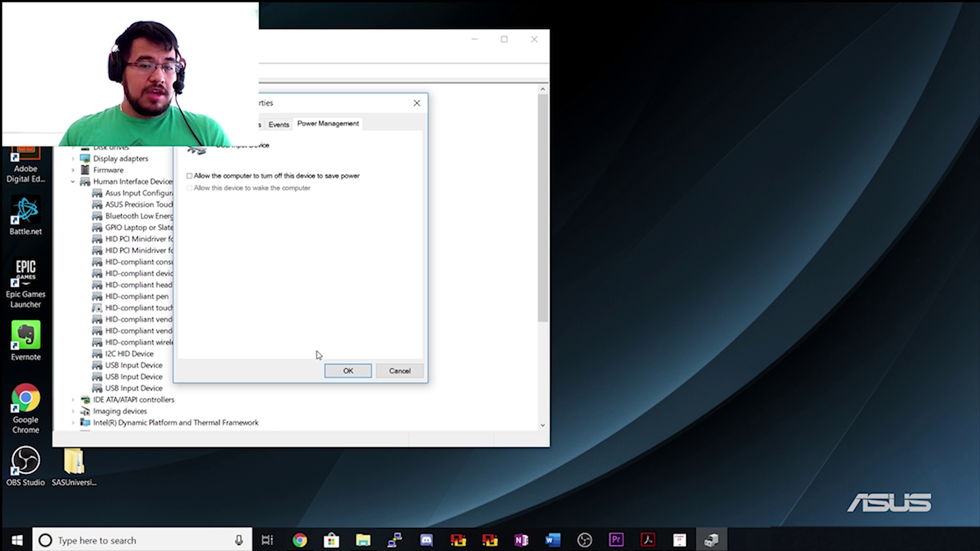
{"action": "left_click", "coordinate": [347, 371]}
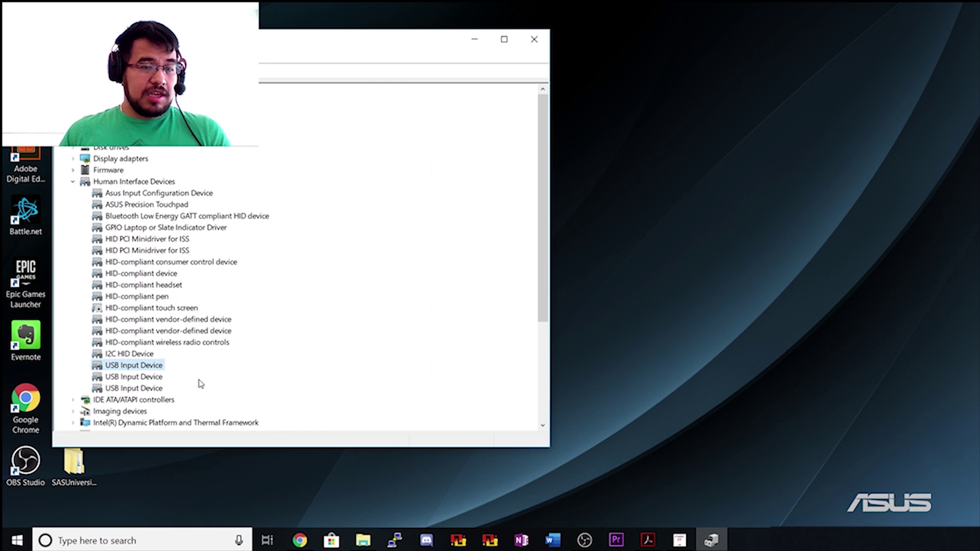
Clear the power-saving turn-off option for the second USB Input Device.
{"action": "right_click", "coordinate": [154, 378]}
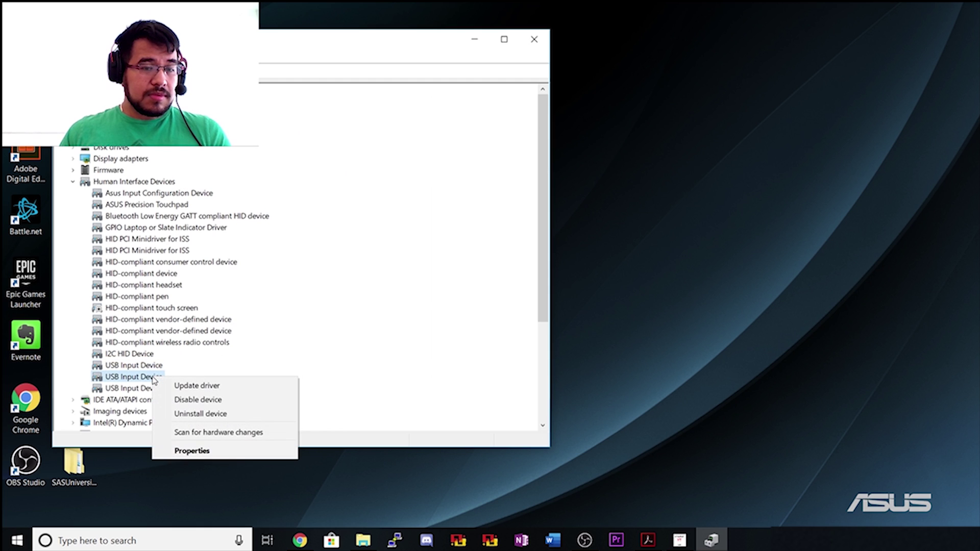
{"action": "left_click", "coordinate": [183, 452]}
{"action": "left_click", "coordinate": [331, 125]}
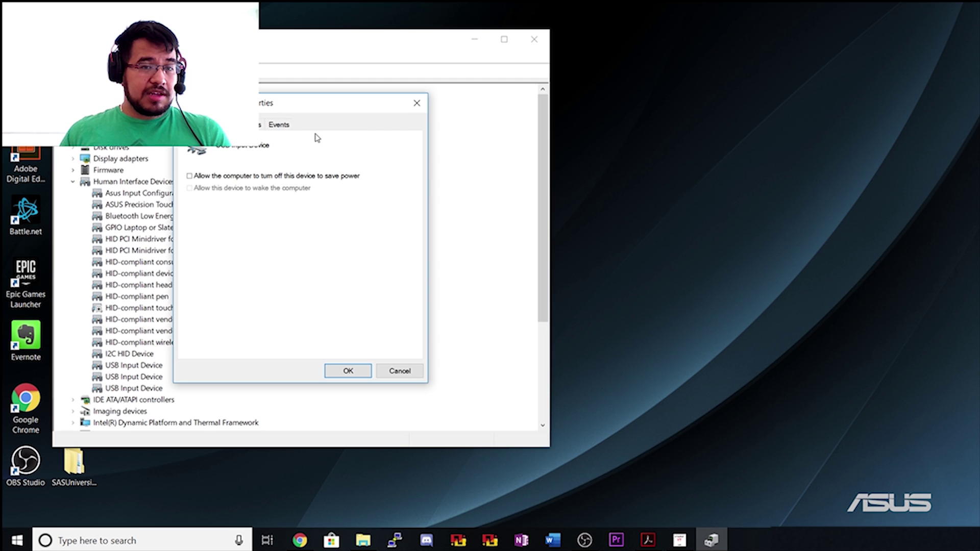
{"action": "left_click", "coordinate": [351, 375]}
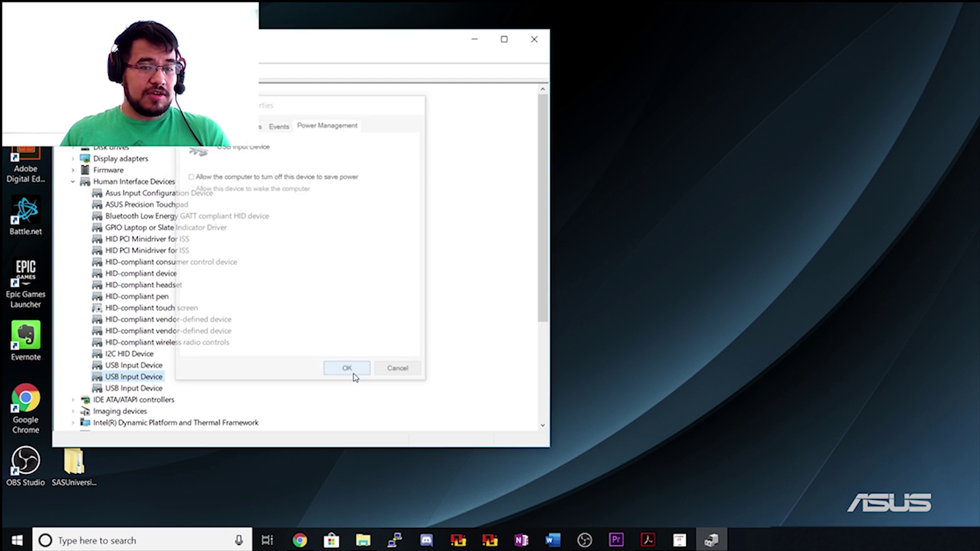
Clear the power-saving turn-off option for the third USB Input Device and close Device Manager.
{"action": "left_click", "coordinate": [147, 390]}
{"action": "right_click", "coordinate": [147, 391]}
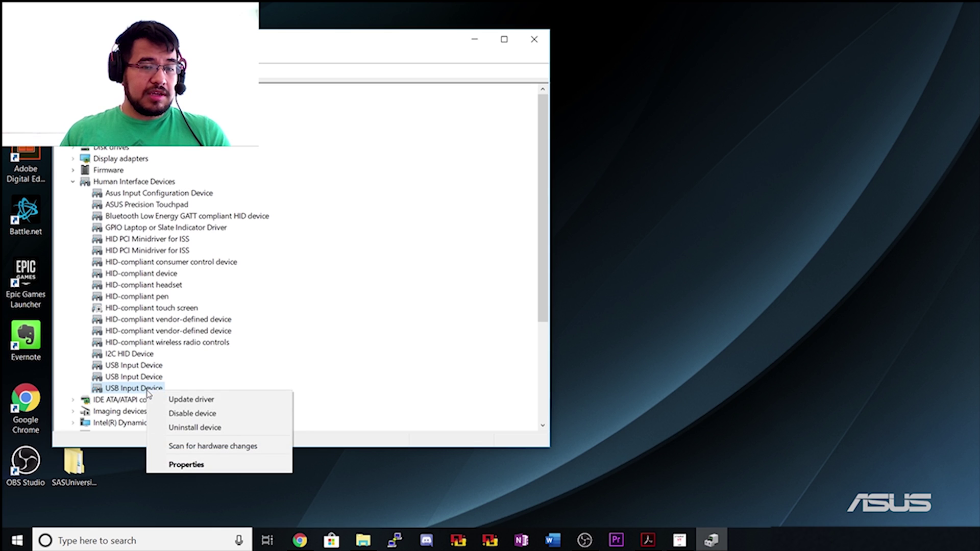
{"action": "left_click", "coordinate": [196, 466]}
{"action": "left_click", "coordinate": [327, 125]}
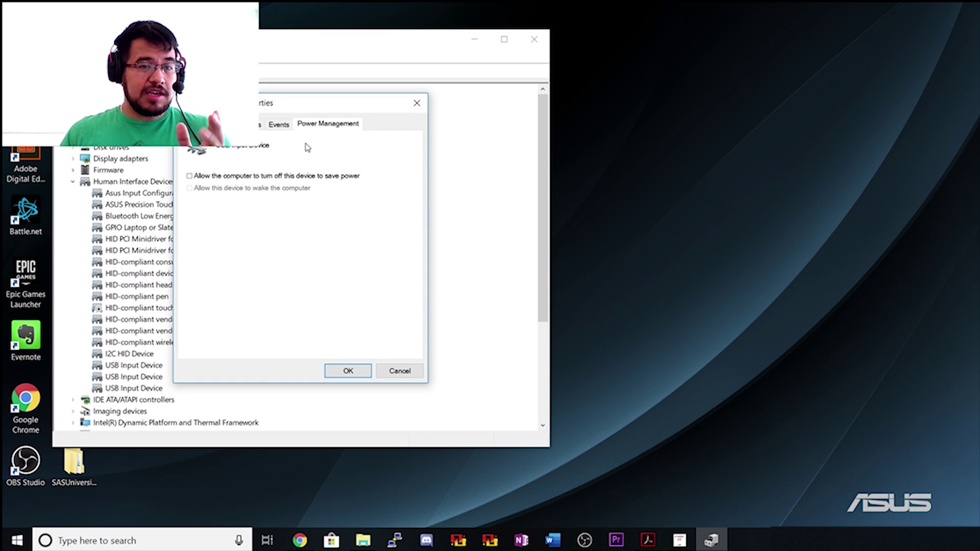
{"action": "left_click", "coordinate": [344, 371]}
{"action": "left_click", "coordinate": [542, 38]}
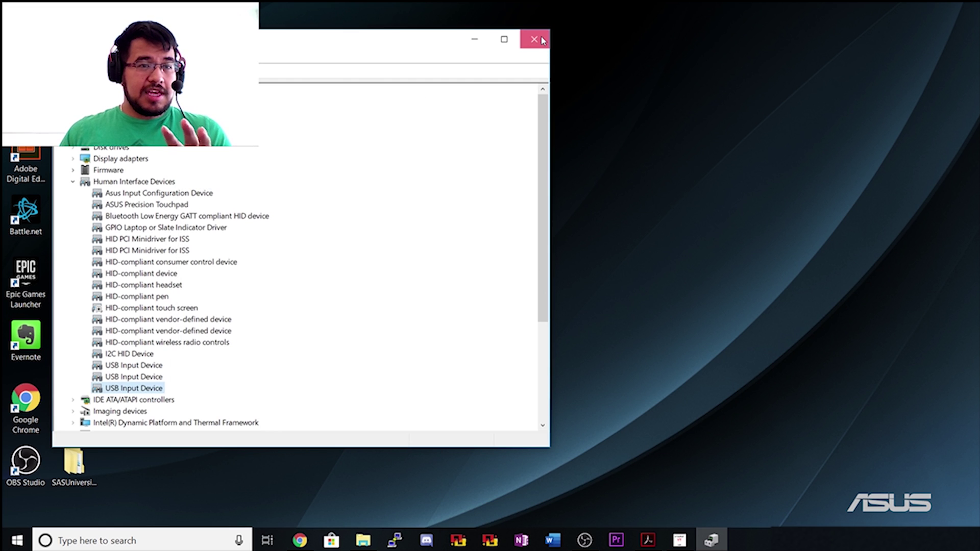